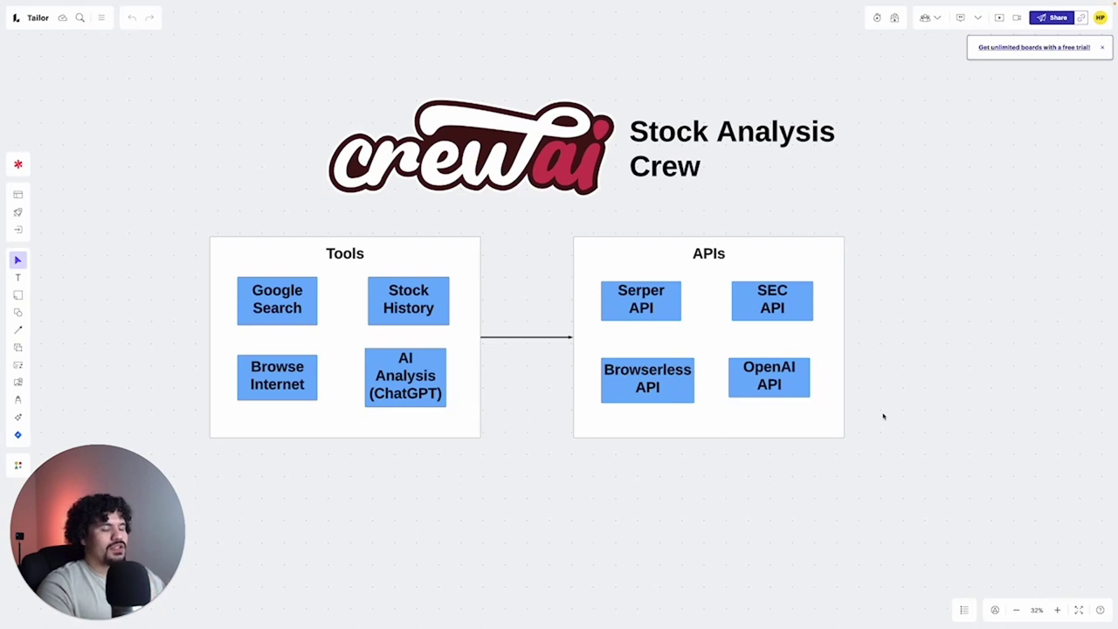
Go over the Google Search, Stock History, Browse Internet and AI Analysis boxes, then show the API Links doc
click(279, 306)
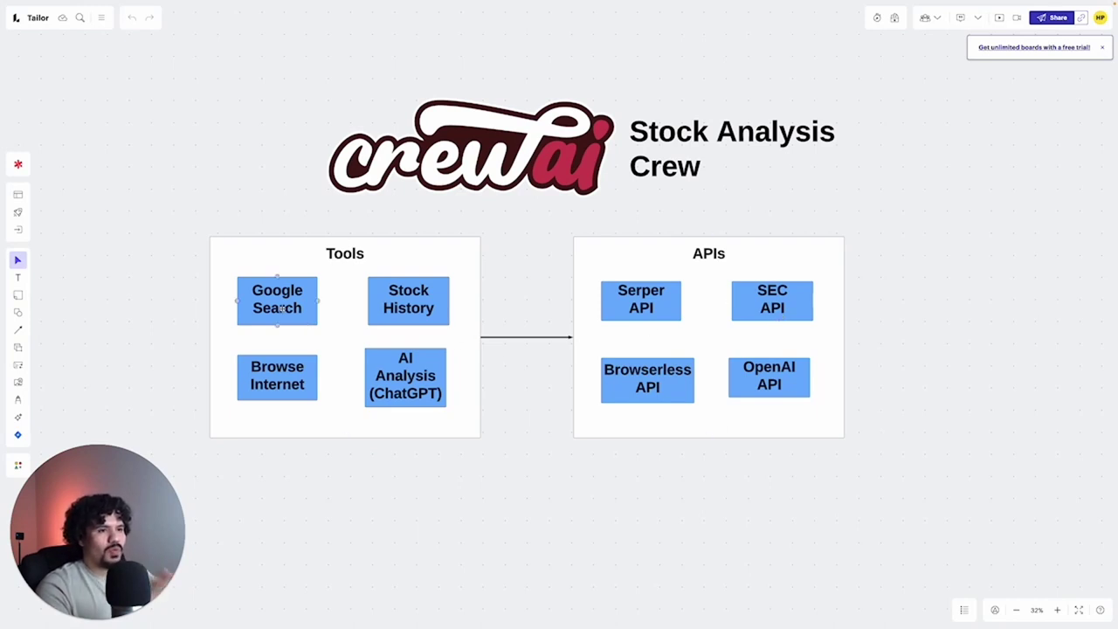
click(420, 298)
click(283, 396)
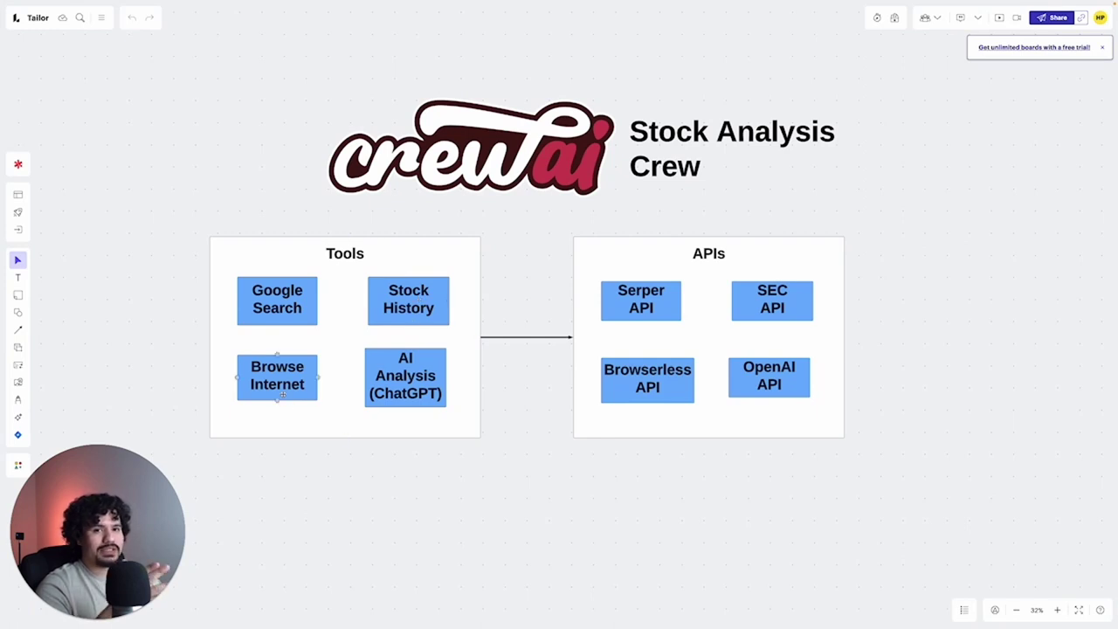
click(427, 376)
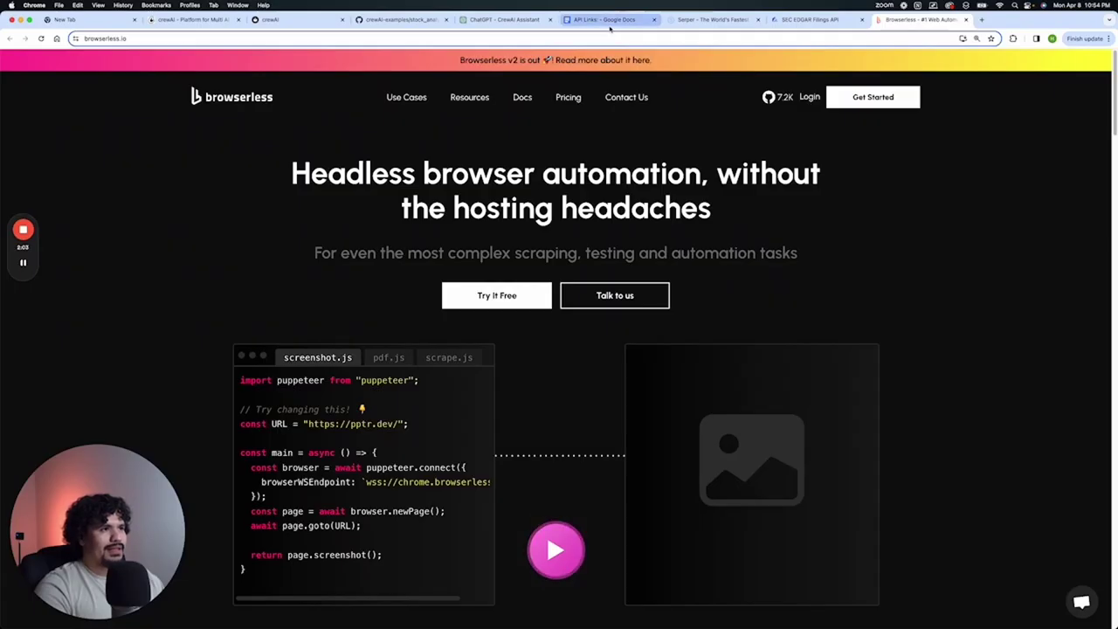
click(602, 19)
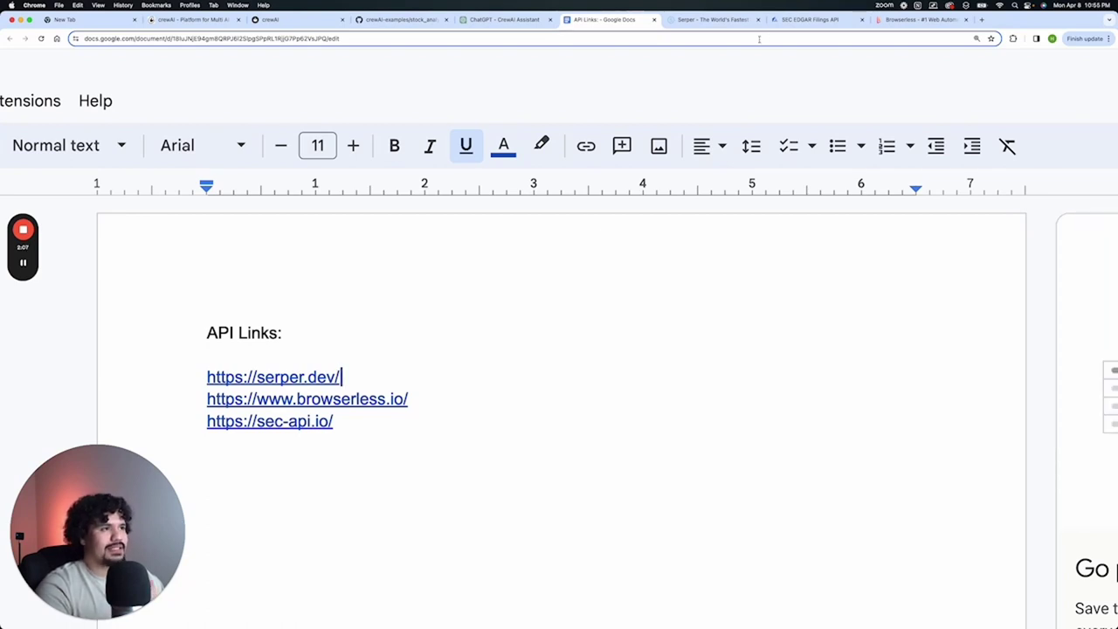
Bring up serper.dev, the Serper home page advertising its Google Search API
click(710, 20)
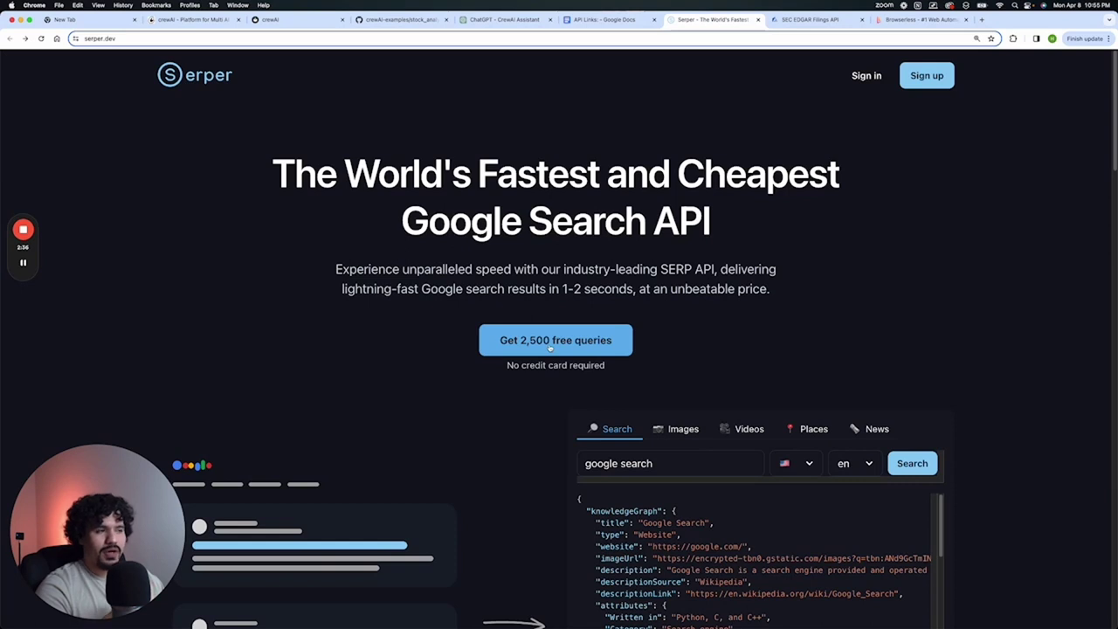
Start a free Serper account sign-up and enter the user's first name
click(928, 77)
click(469, 275)
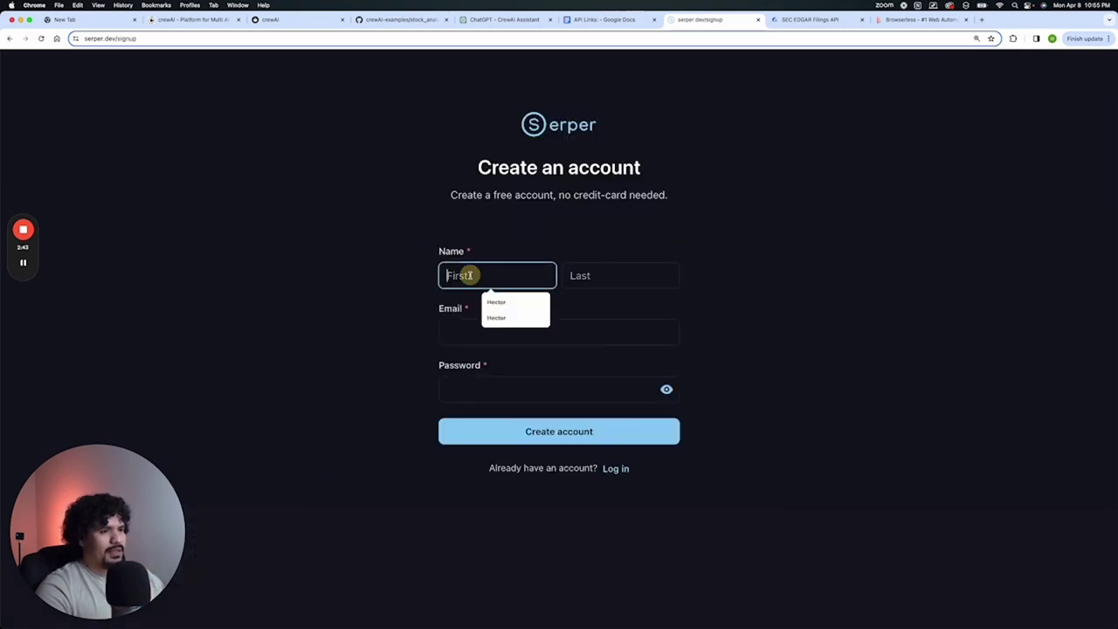
text(Hector)
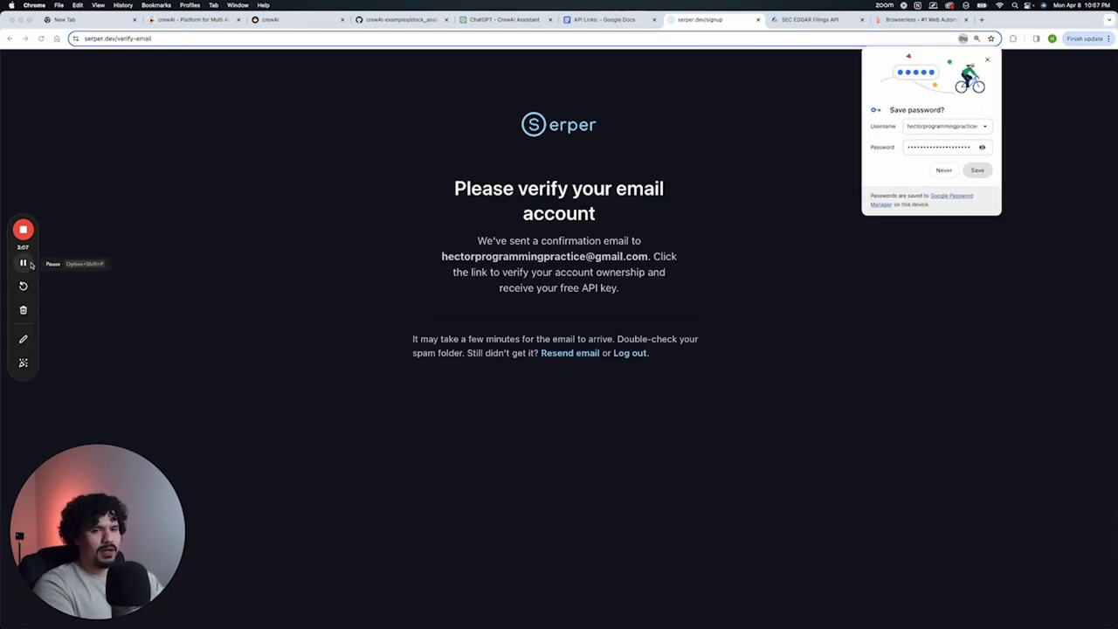
click(23, 263)
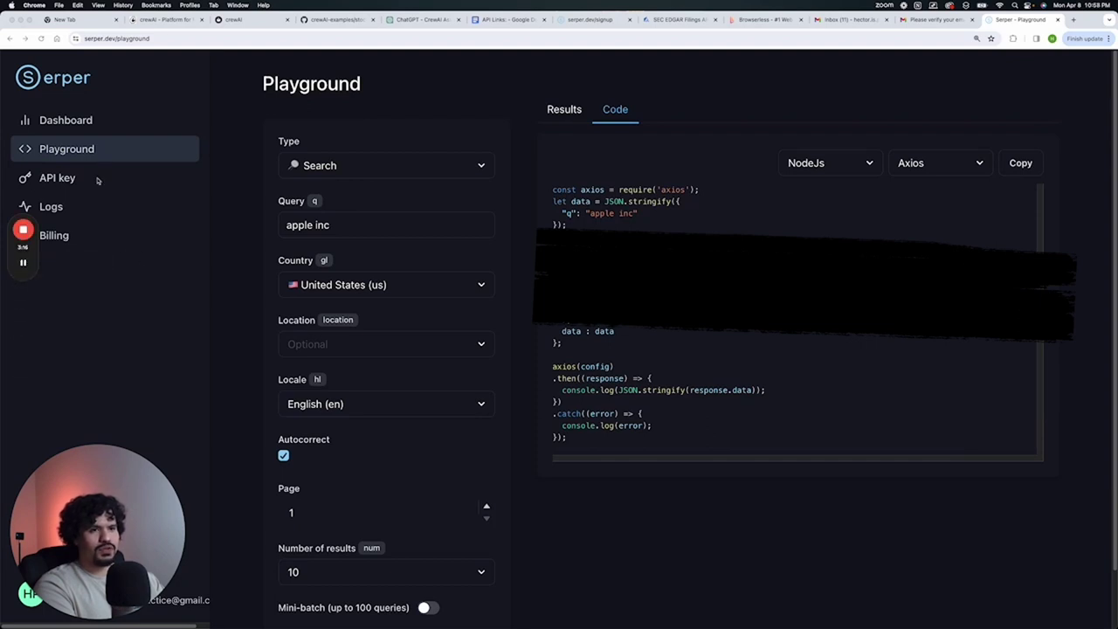
Show the Serper API key page, then go to the Browserless website from the link list
click(68, 184)
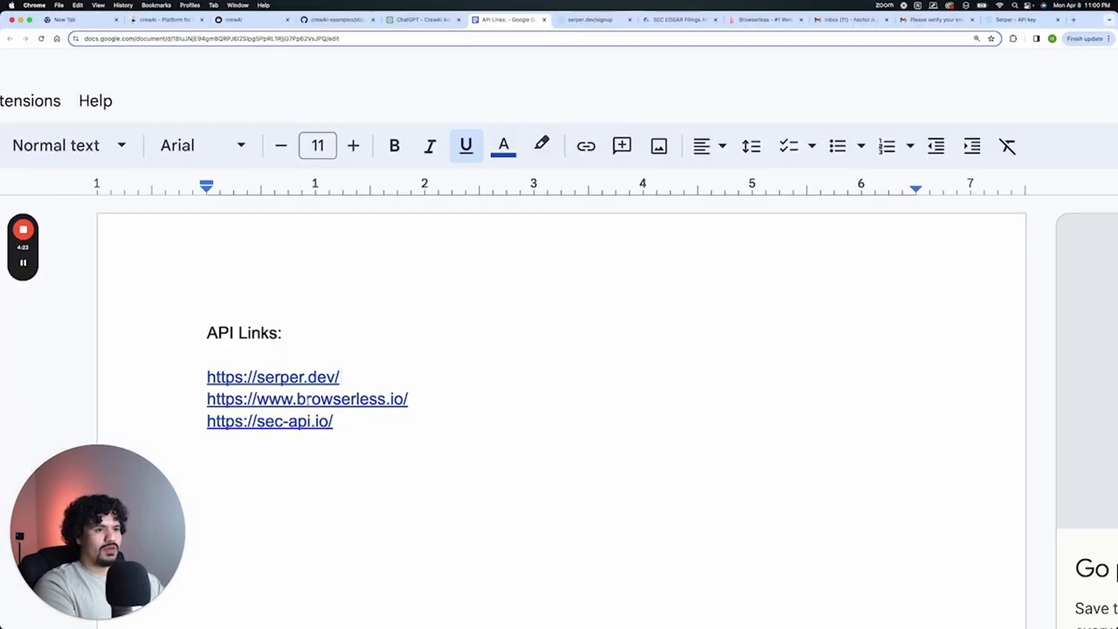
mouse_move(306, 398)
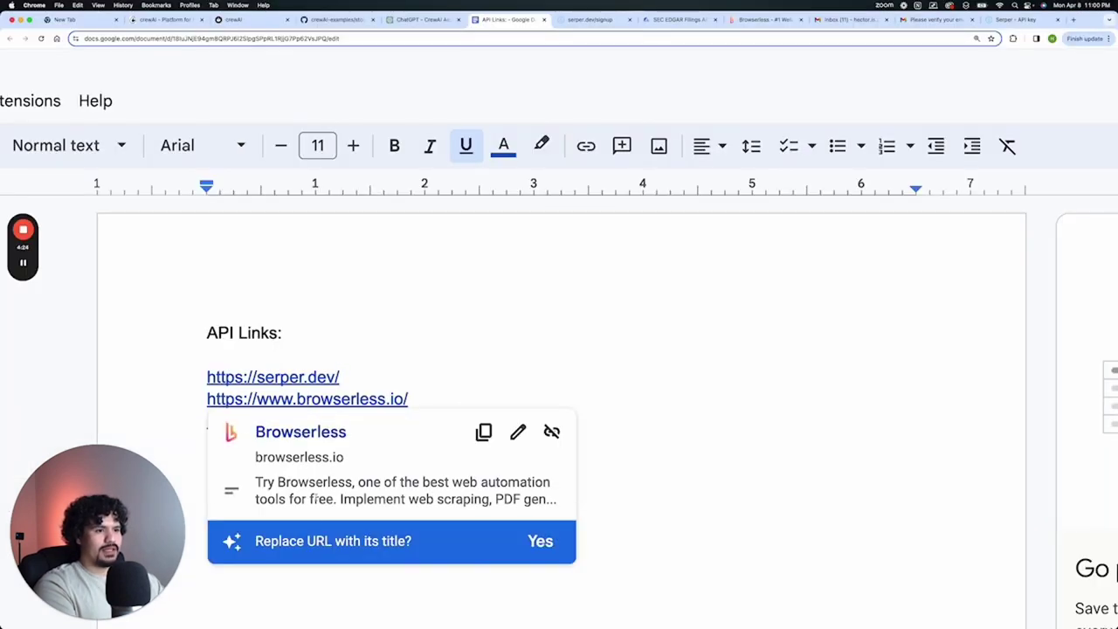
click(332, 431)
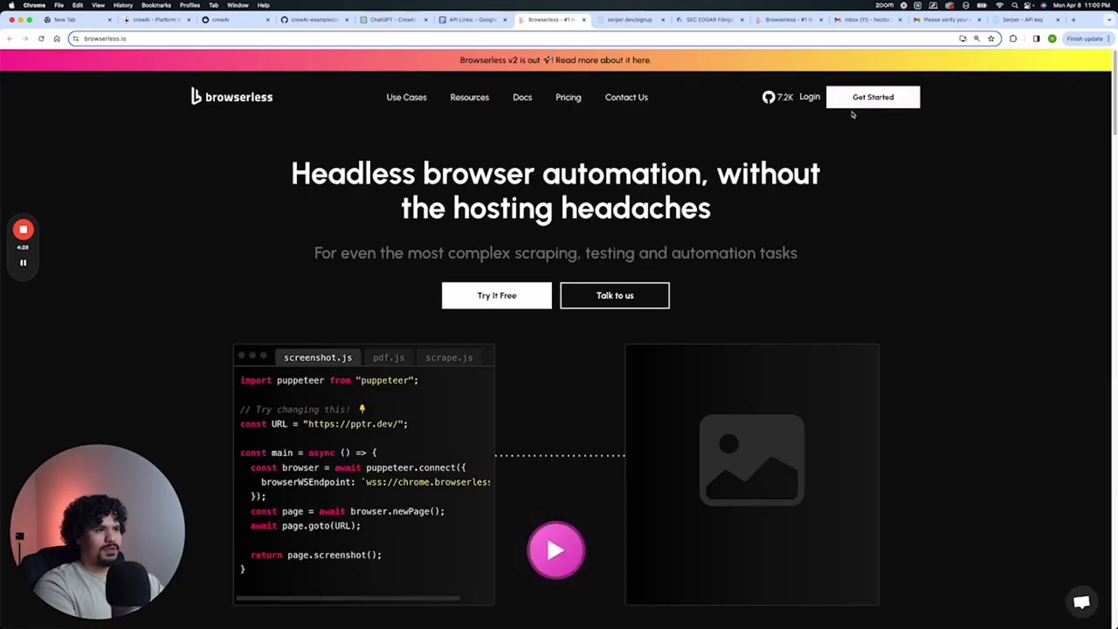
Review Browserless pricing: Starter $200/mo, Scale $500/mo and a custom Enterprise plan
click(499, 295)
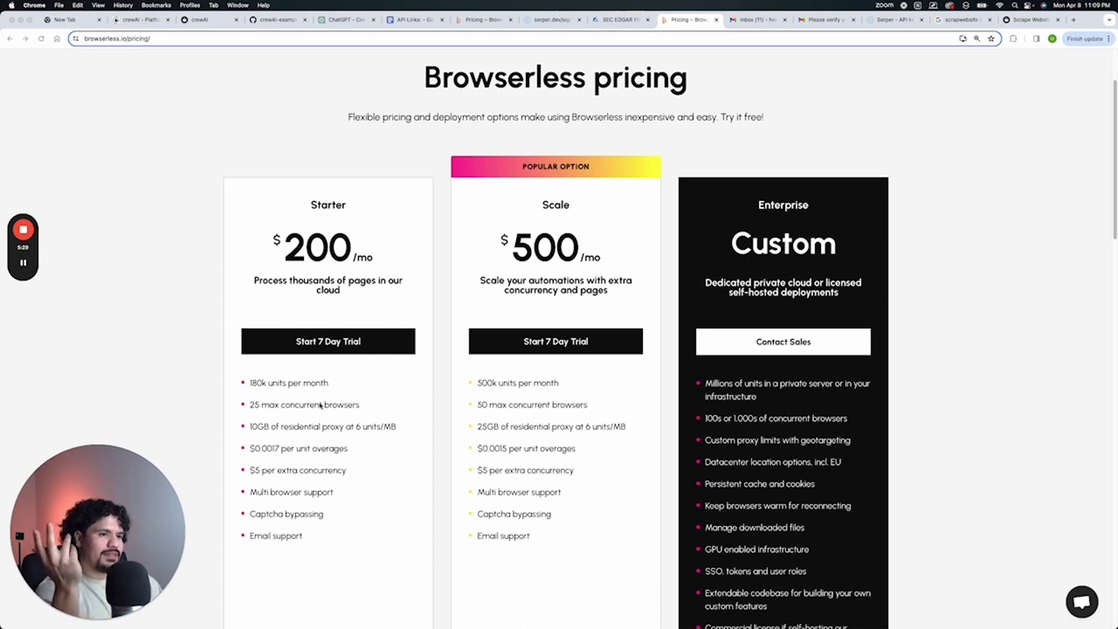
scroll(392, 493, down, 1)
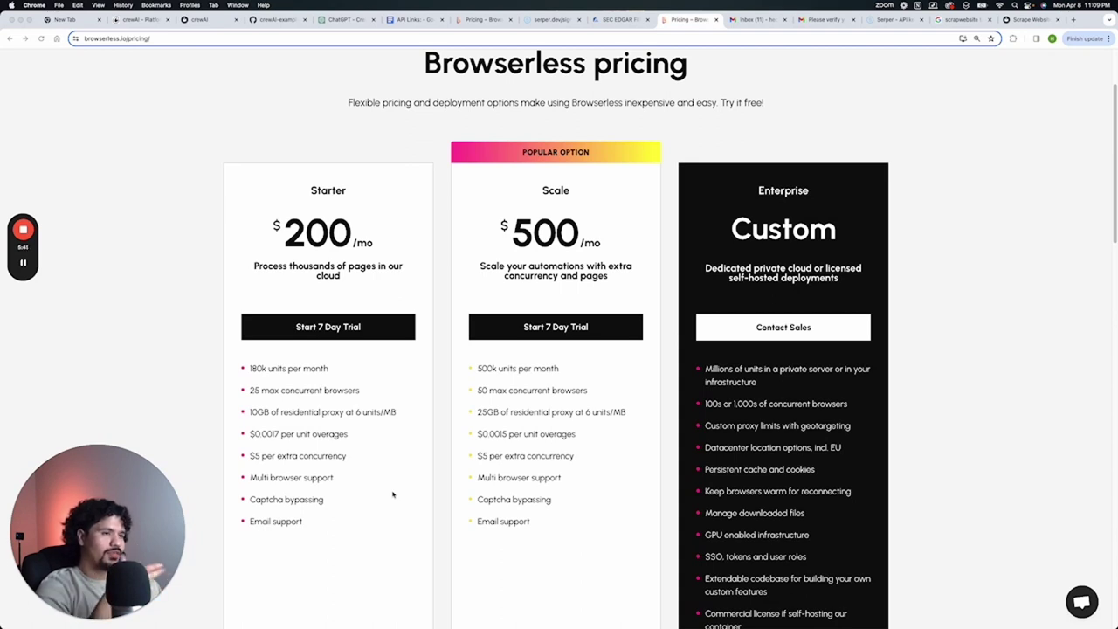
scroll(435, 427, up, 1)
scroll(435, 427, up, 1)
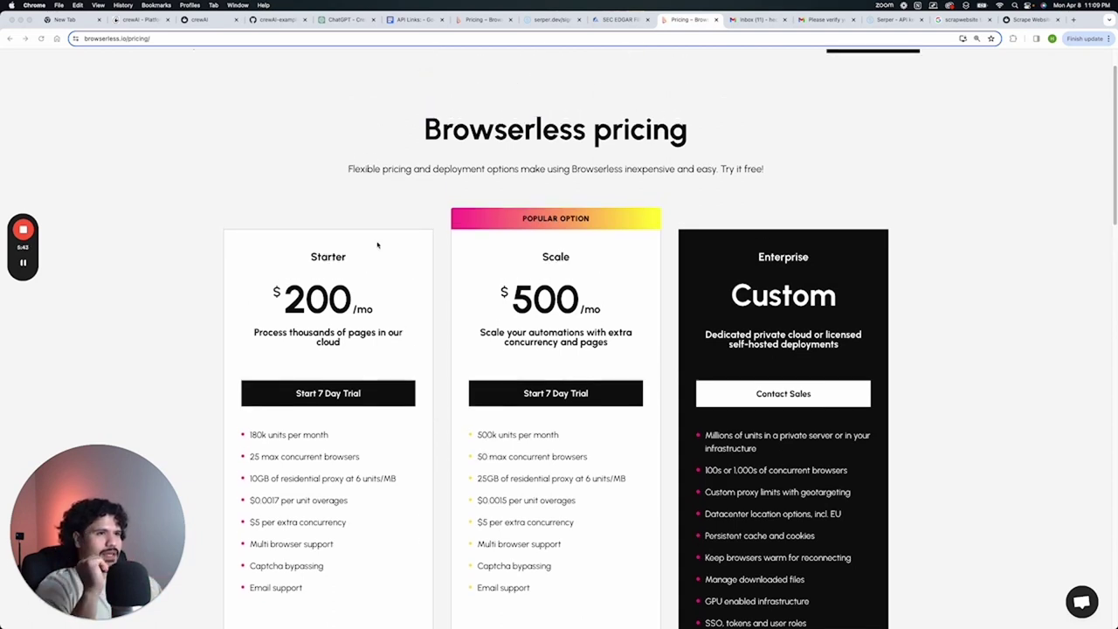
scroll(377, 242, down, 2)
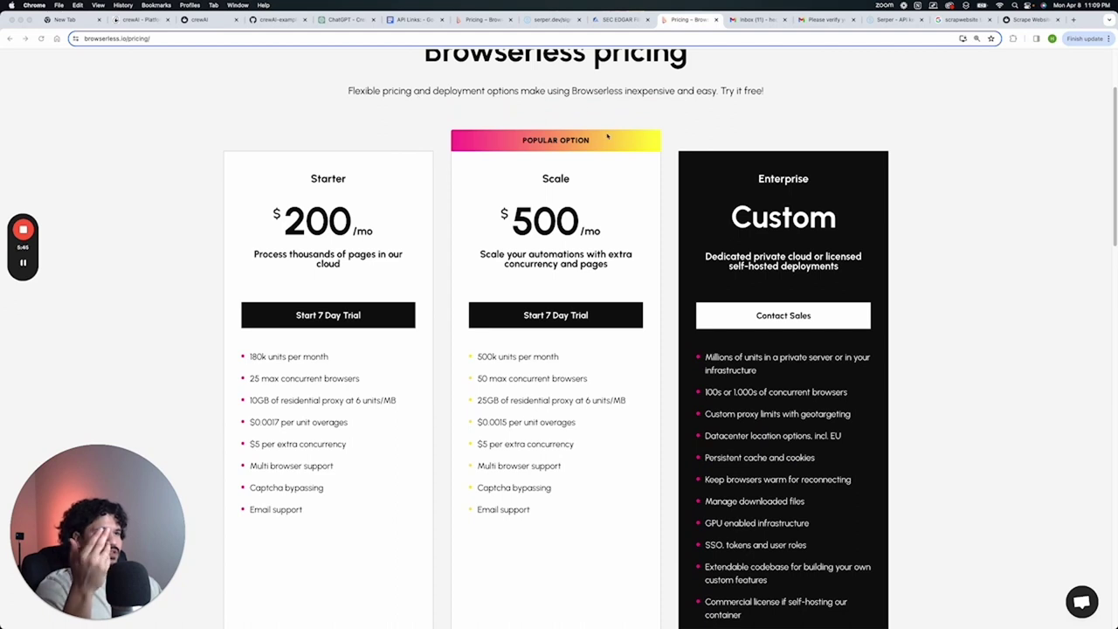
Read the ScrapeWebsiteTool docs' description, installation command and usage example
click(1033, 20)
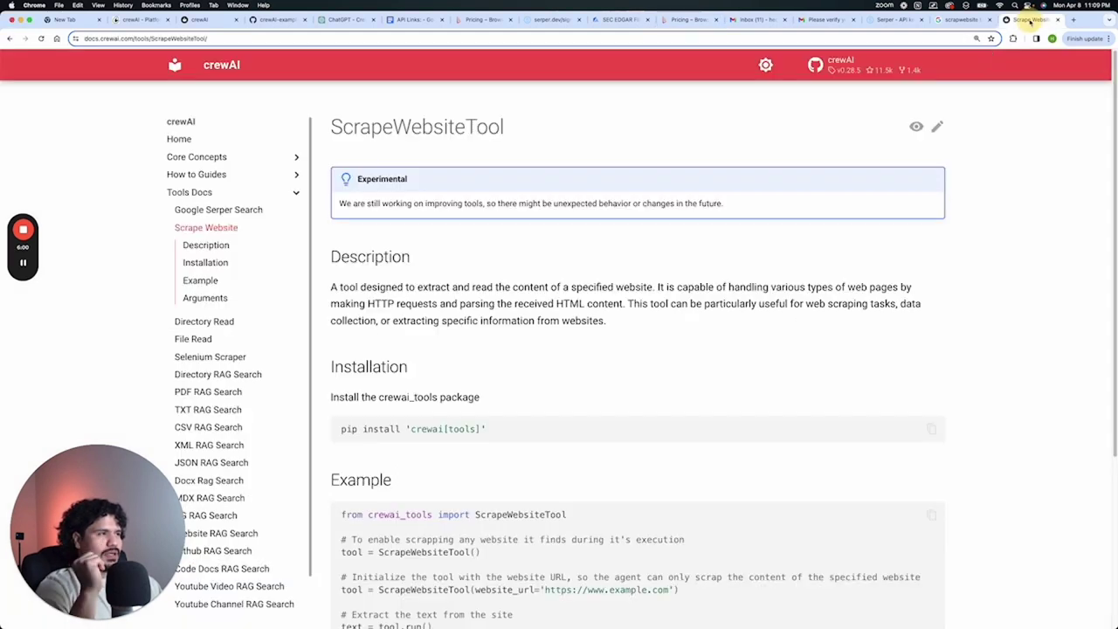
scroll(786, 232, down, 4)
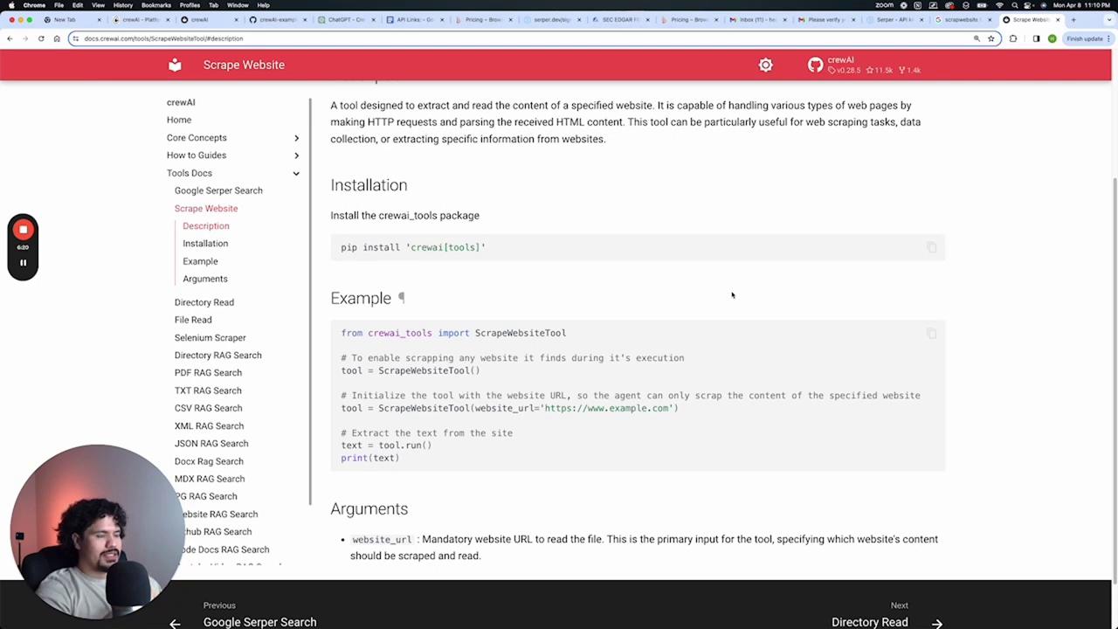
scroll(732, 294, up, 1)
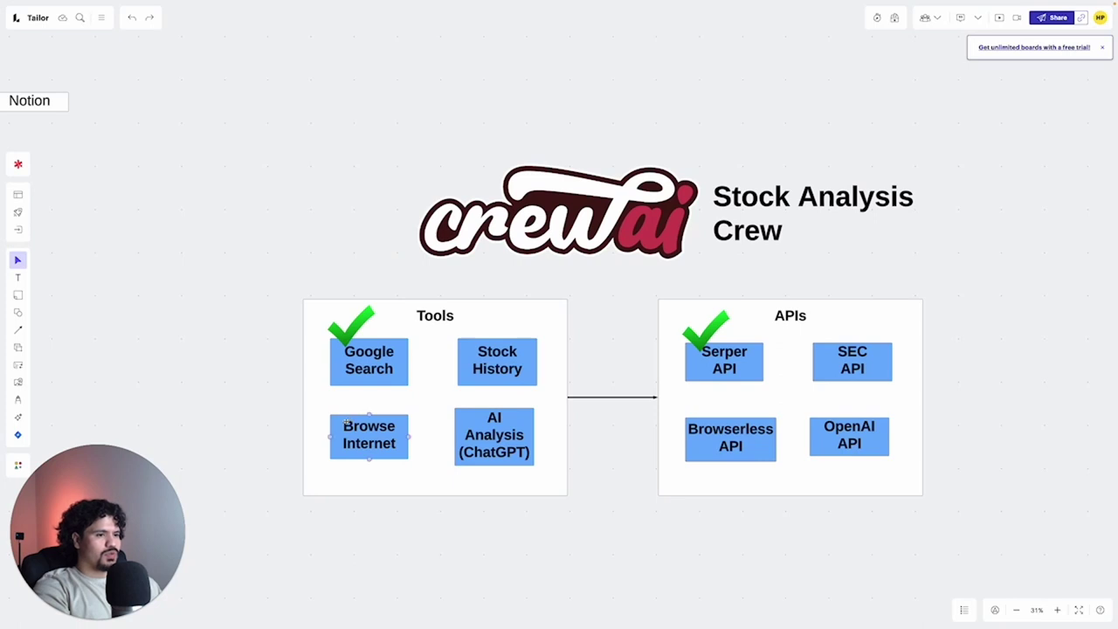
Paste a green checkmark onto Browse Internet and select the Browserless API box
key(ctrl+v)
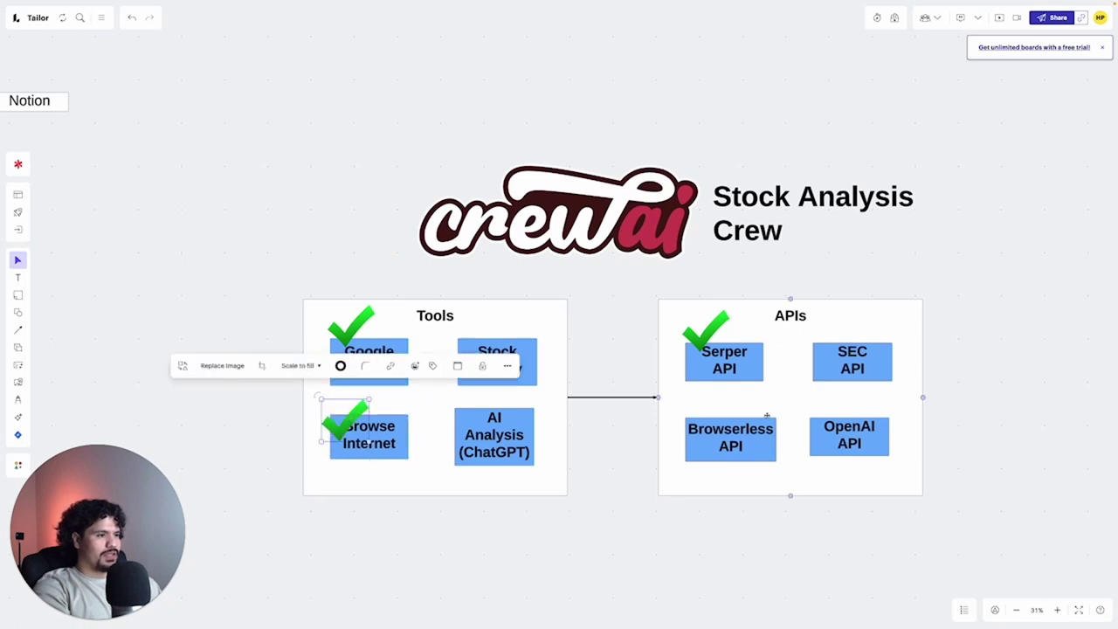
click(739, 437)
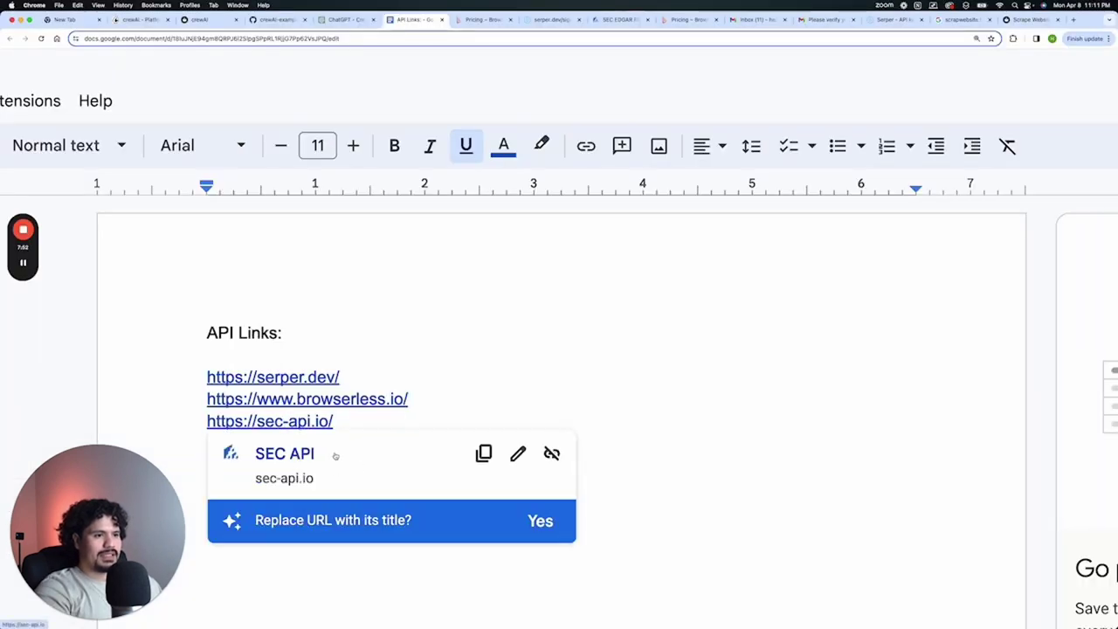
Sign up on sec-api.io for a free API key using a Google account
click(330, 454)
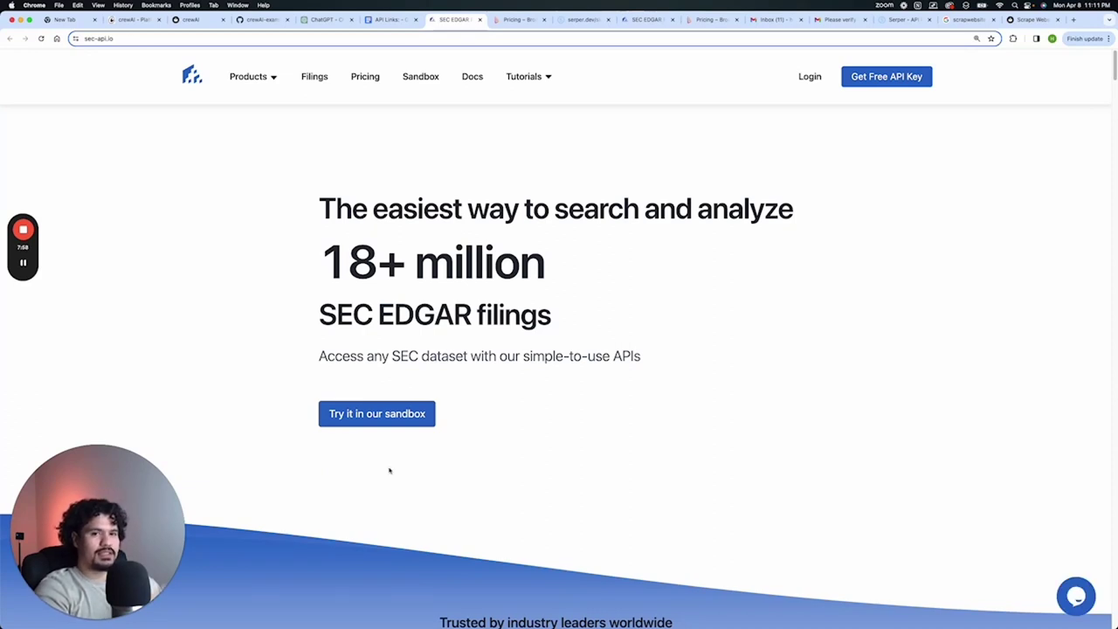
click(878, 78)
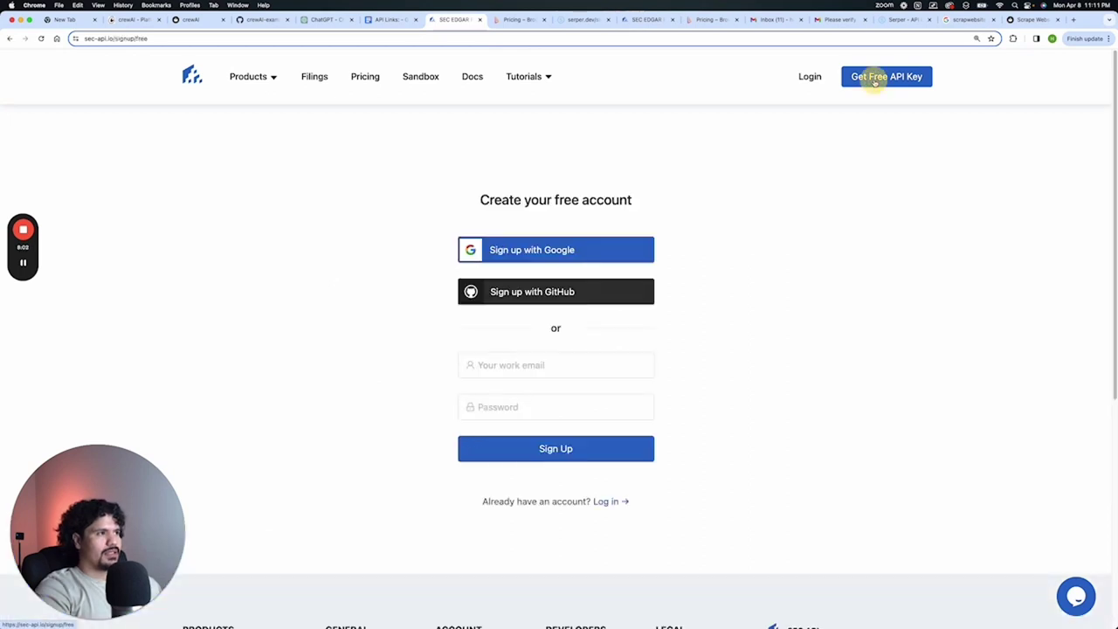
click(570, 263)
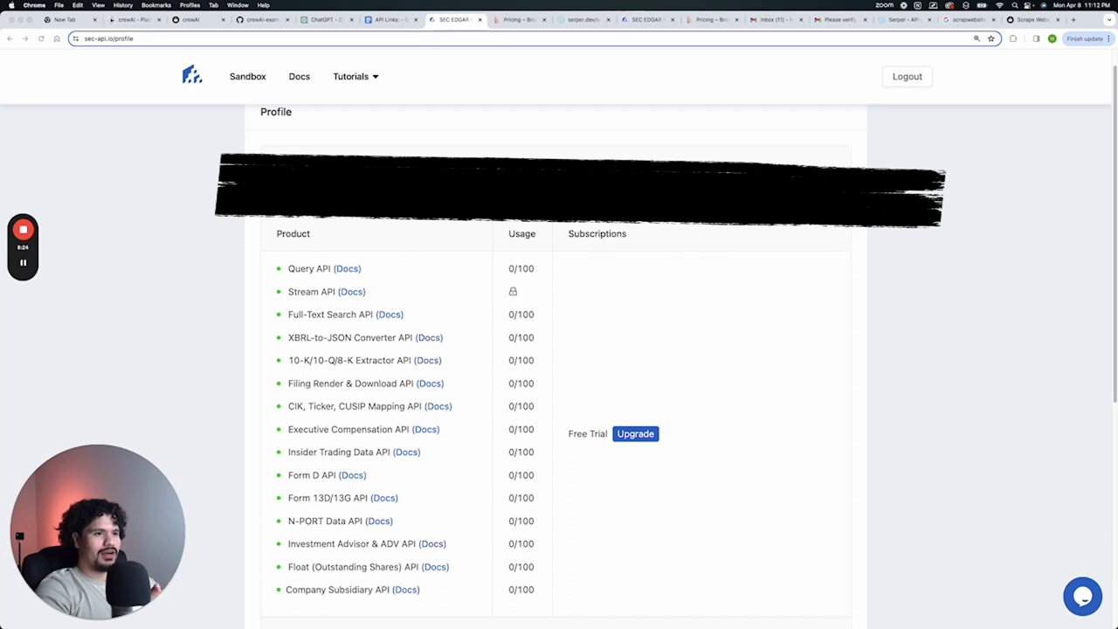
scroll(392, 324, down, 1)
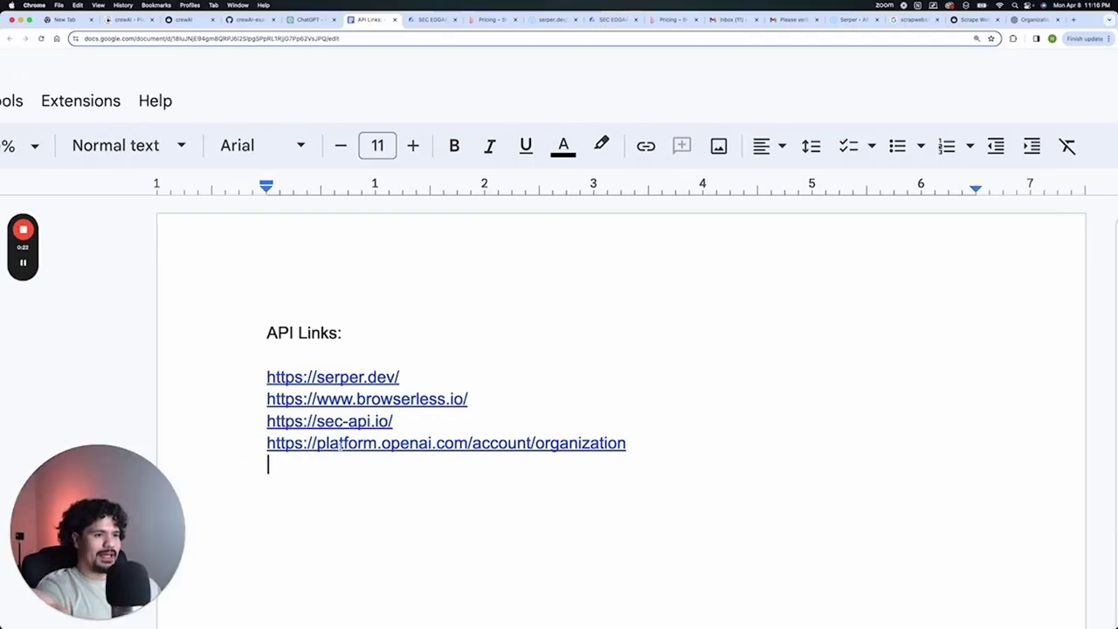
Follow the platform.openai.com link in the doc to the OpenAI organization settings
click(452, 447)
click(432, 482)
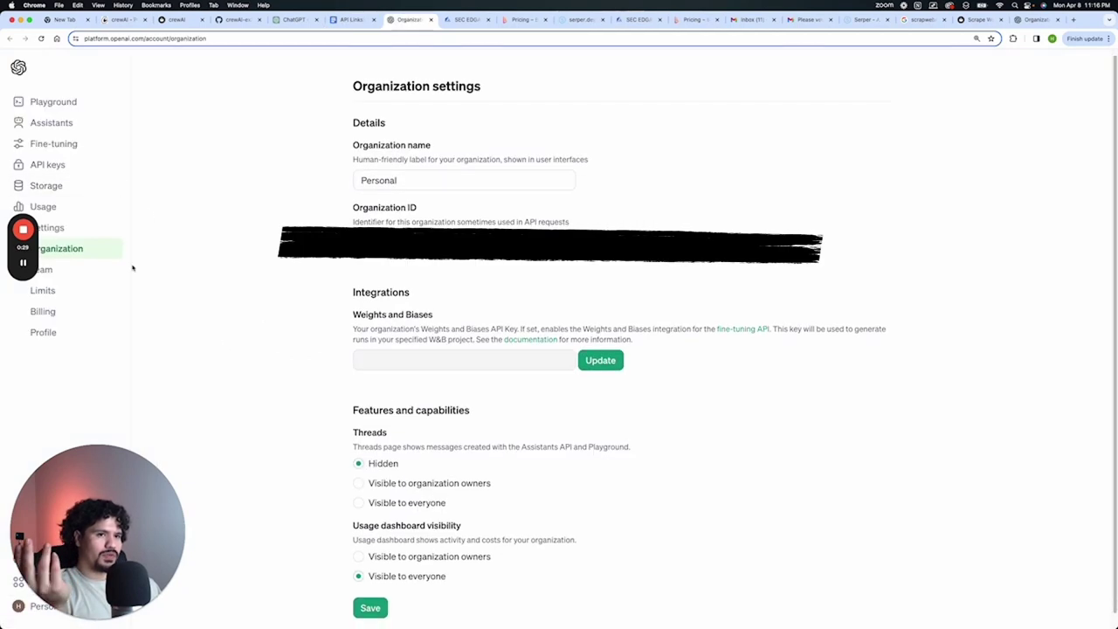
Check the existing OpenAI API keys, then the usage showing $9.13 of a $10.00 limit
click(48, 165)
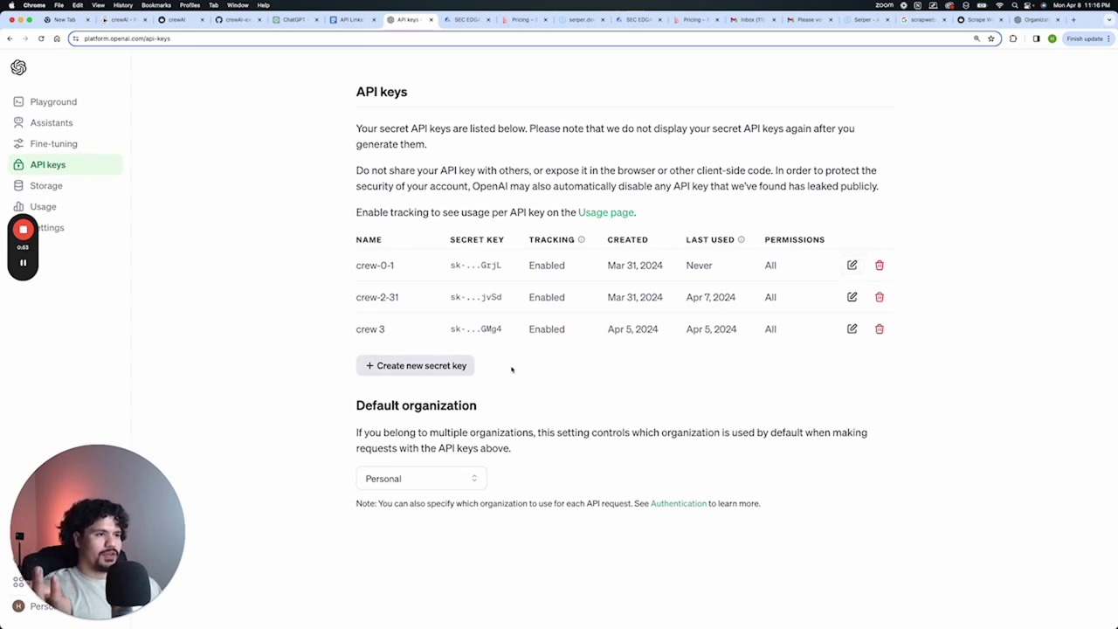
click(87, 209)
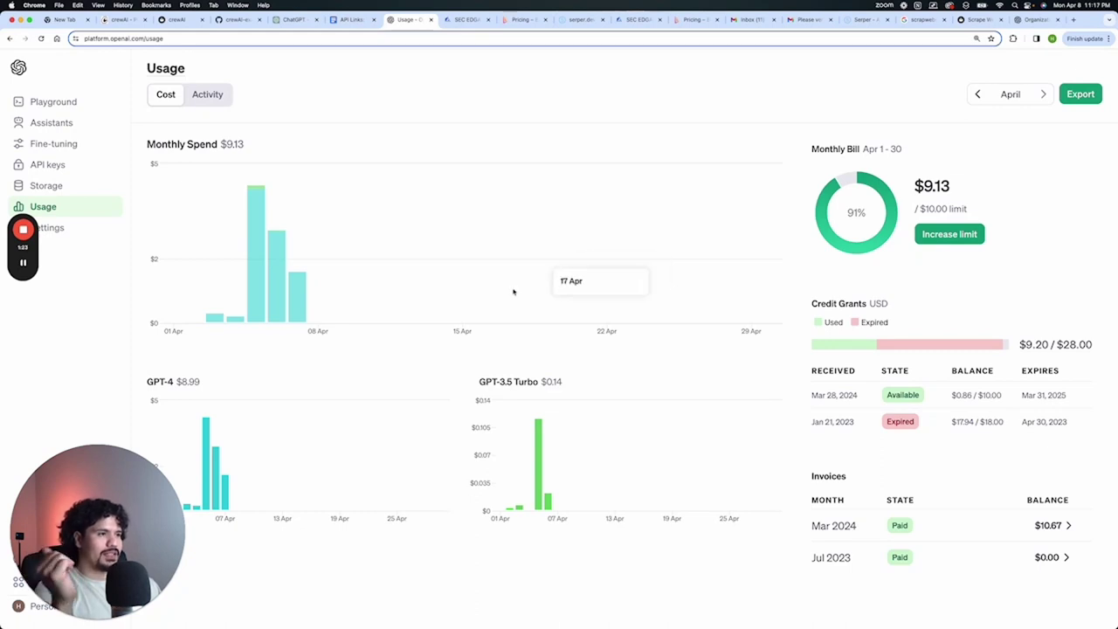
Review OpenAI organization settings, model rate limits and the $0.86 pay-as-you-go credit balance
click(82, 231)
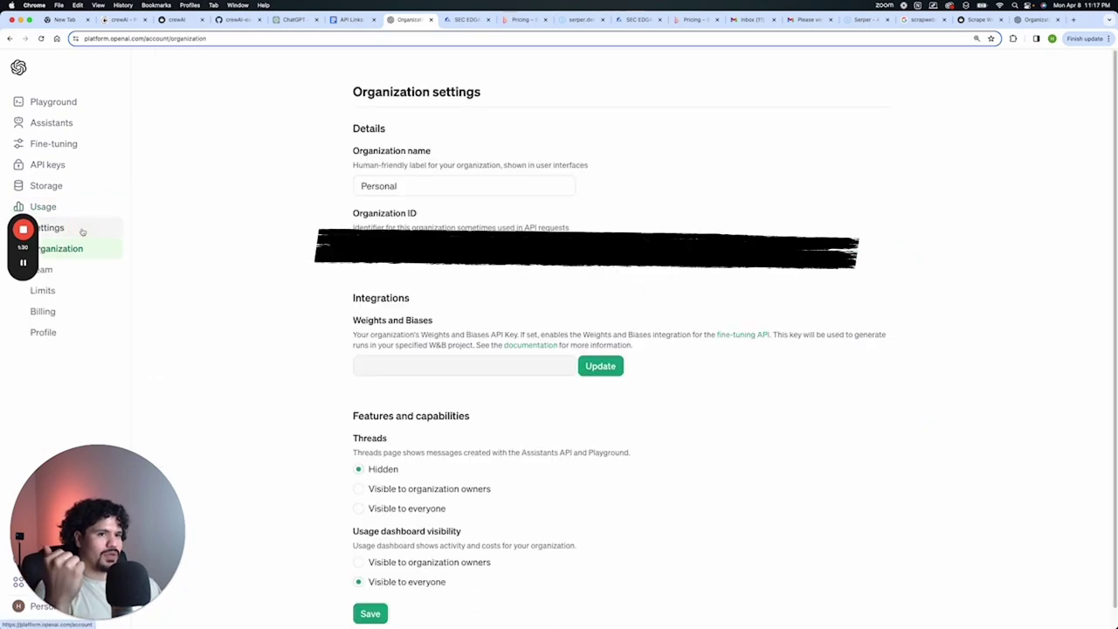
click(69, 295)
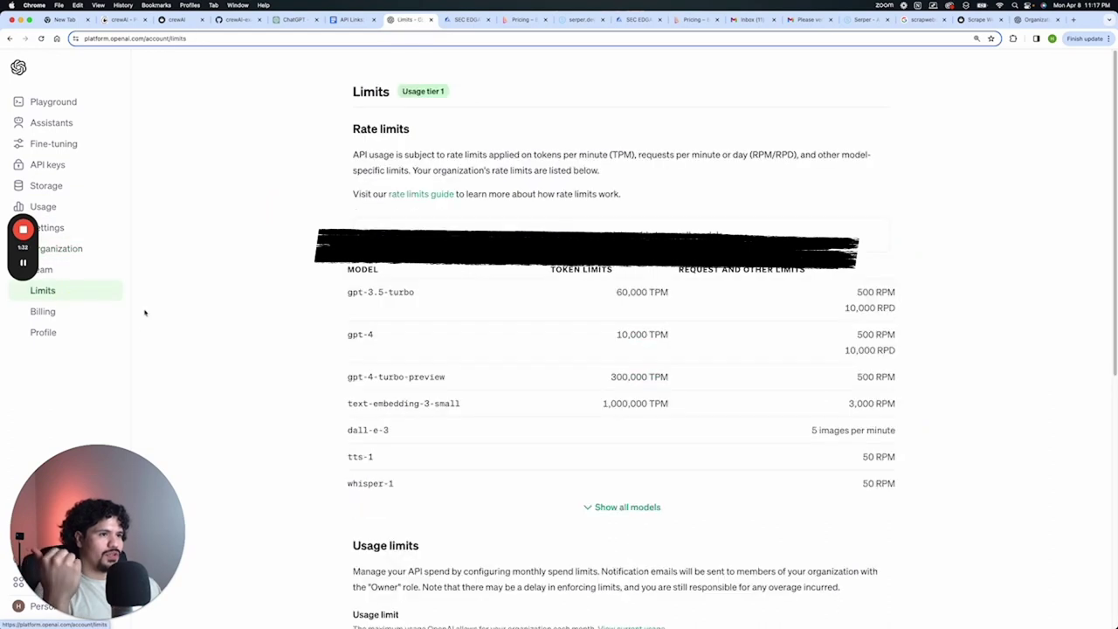
click(67, 315)
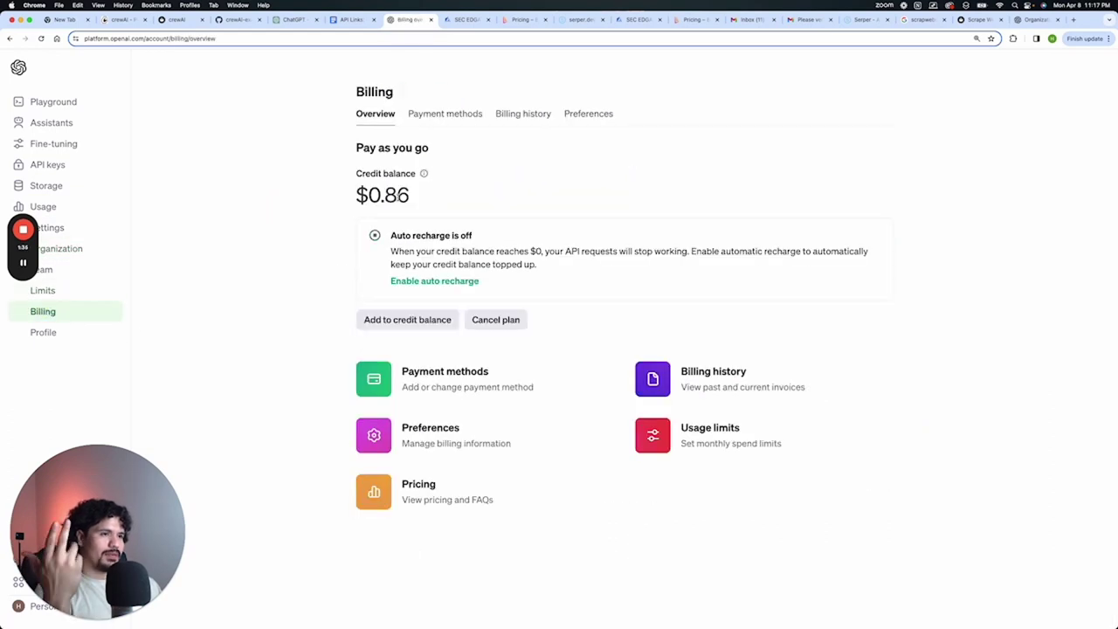